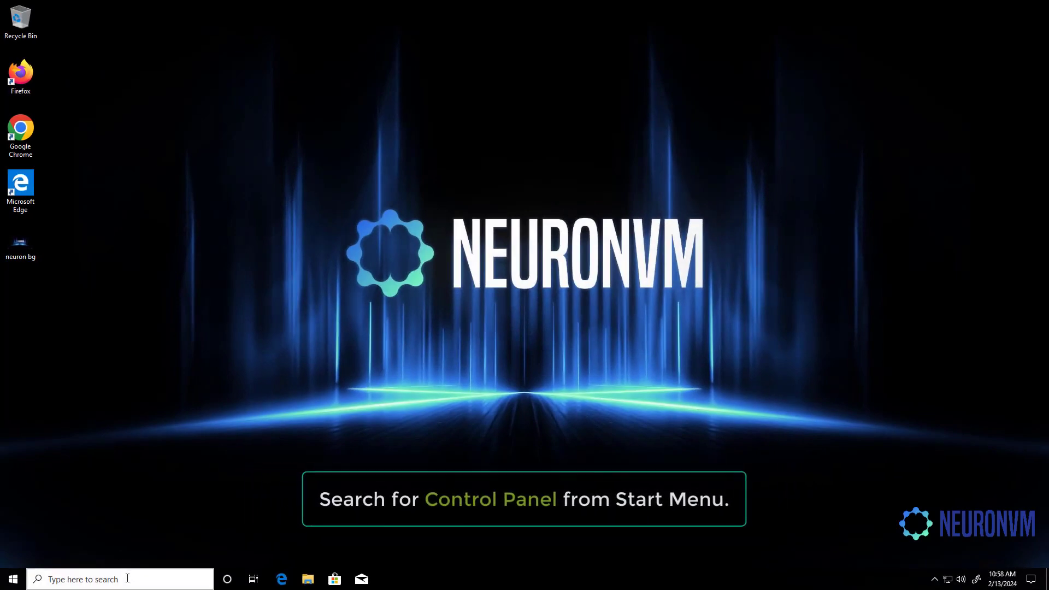
# Open the Windows Features list from the Programs section of Control Panel and maximize its window.
pyautogui.press('super')
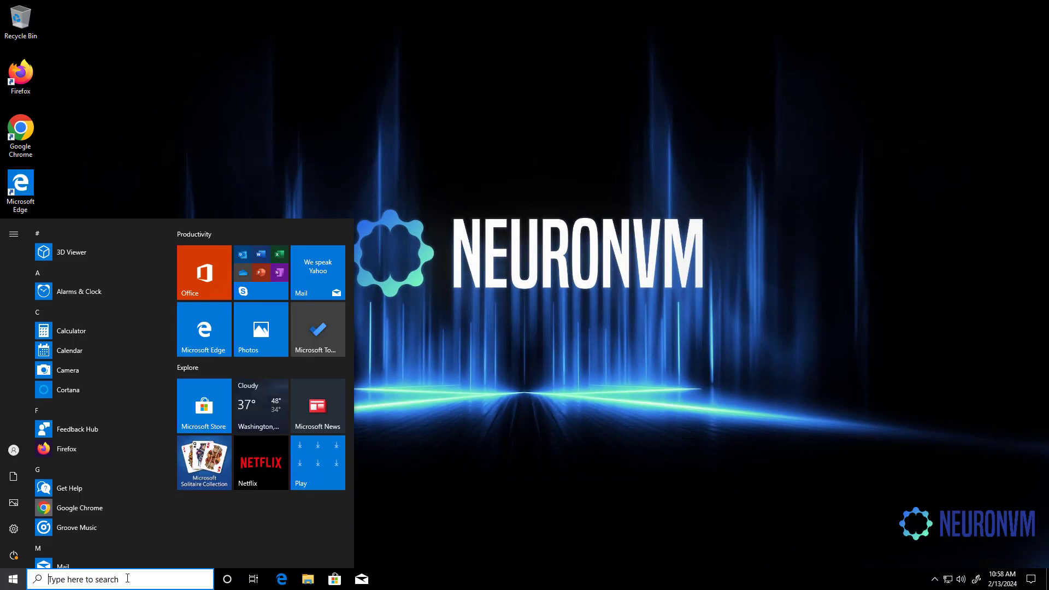
pyautogui.write('congtrol')
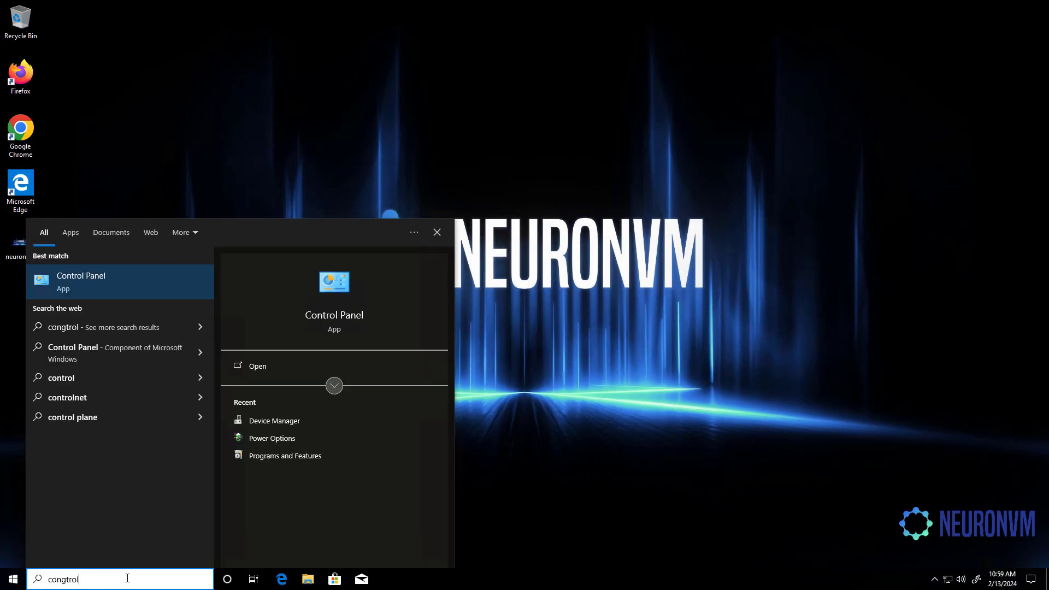
pyautogui.click(143, 283)
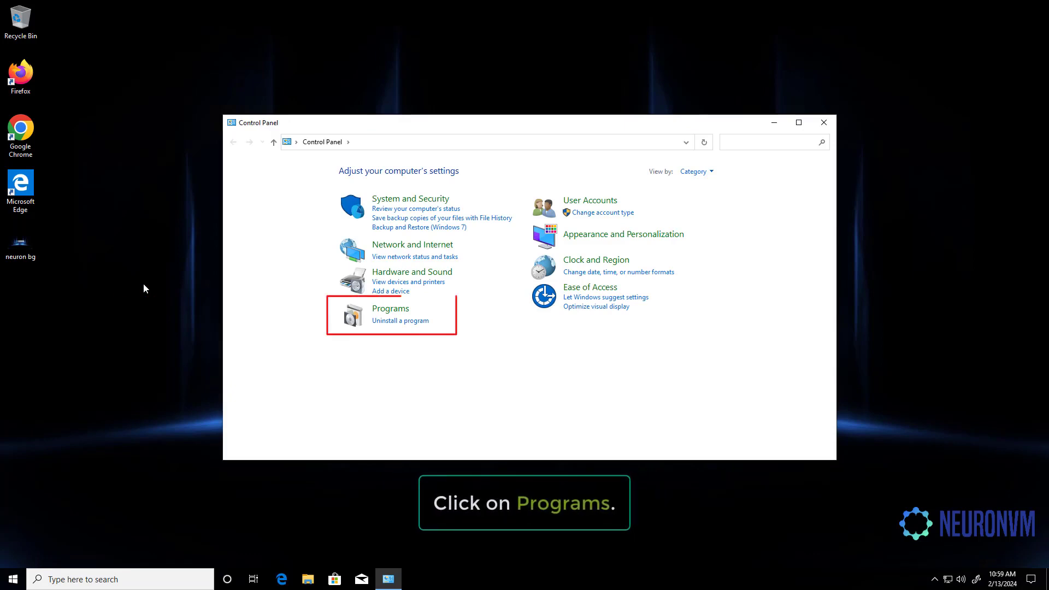
pyautogui.click(390, 308)
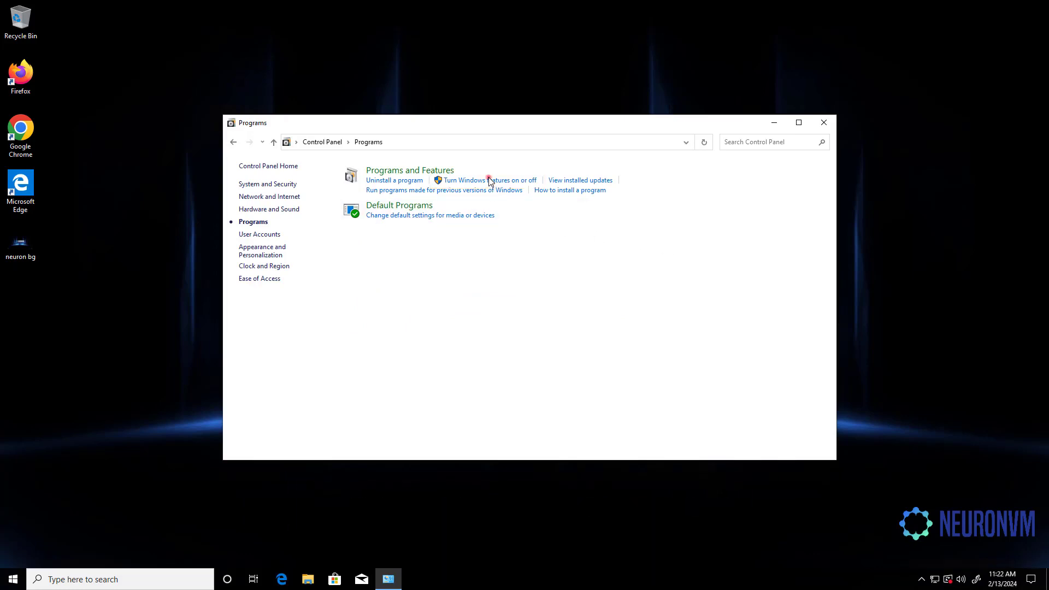
pyautogui.click(490, 181)
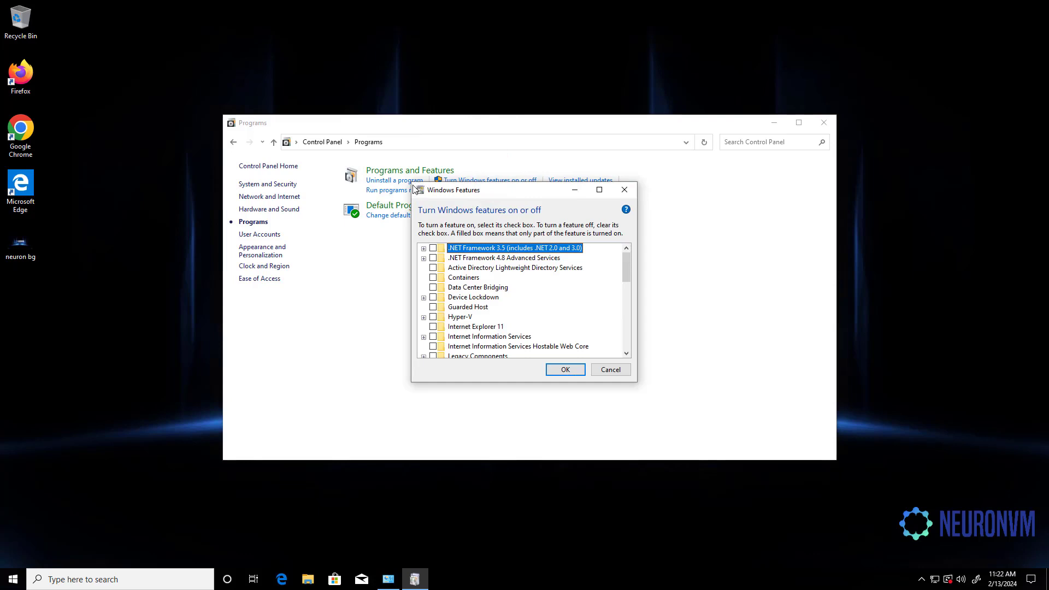
pyautogui.click(599, 190)
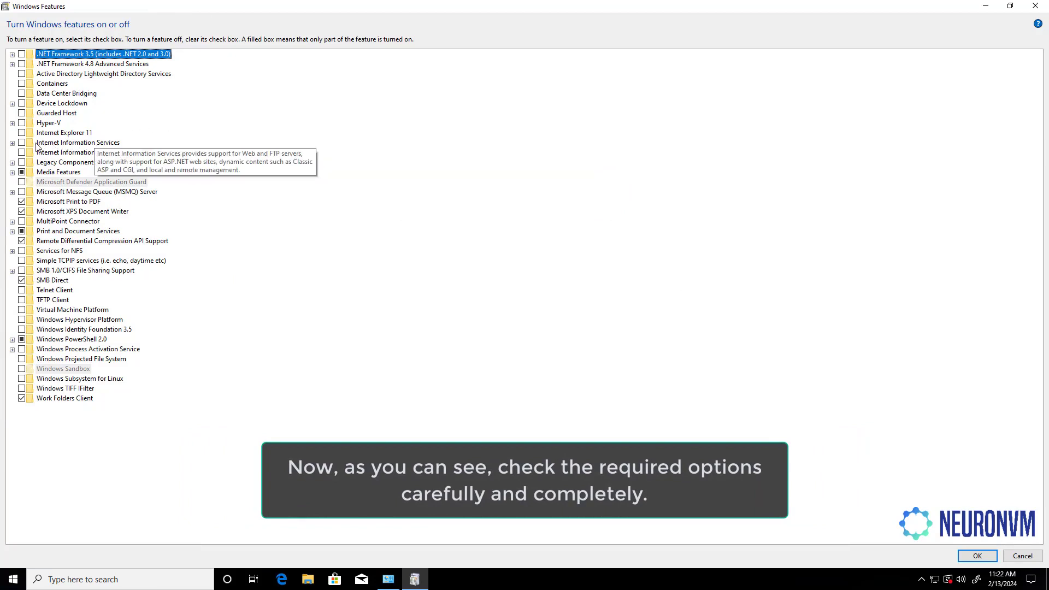
# Under Internet Information Services, enable Web Management Tools with all IIS 6 Management Compatibility components, including the IIS 6 Management Console and Scripting Tools.
pyautogui.click(12, 143)
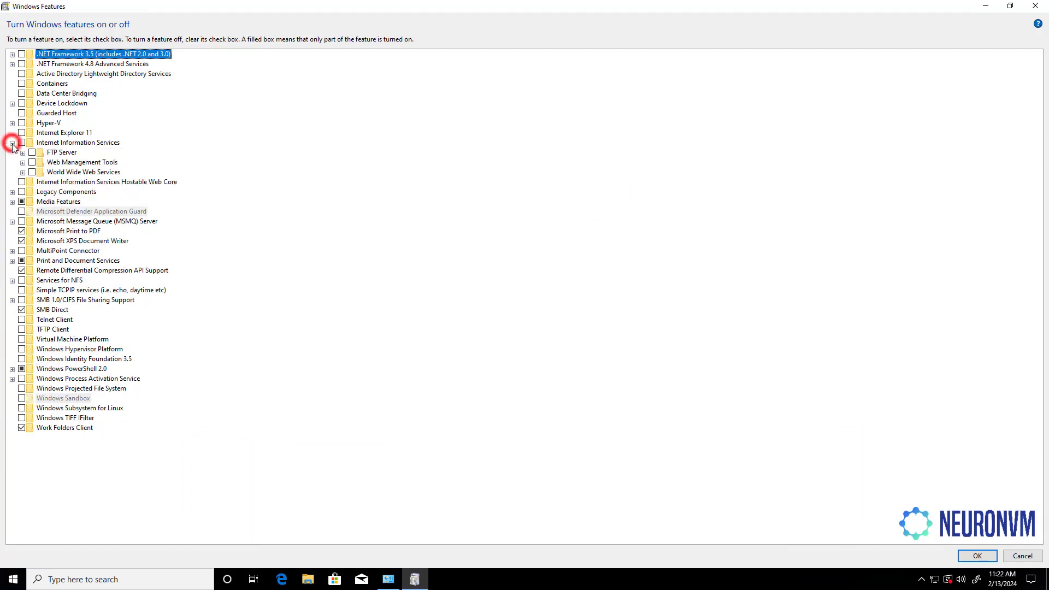
pyautogui.click(33, 163)
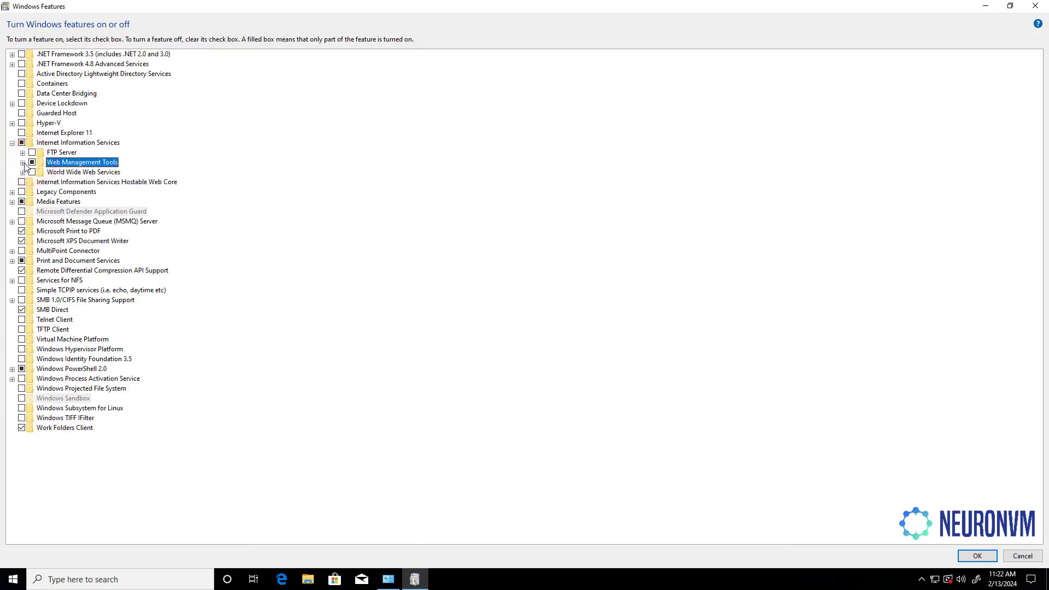
pyautogui.click(23, 163)
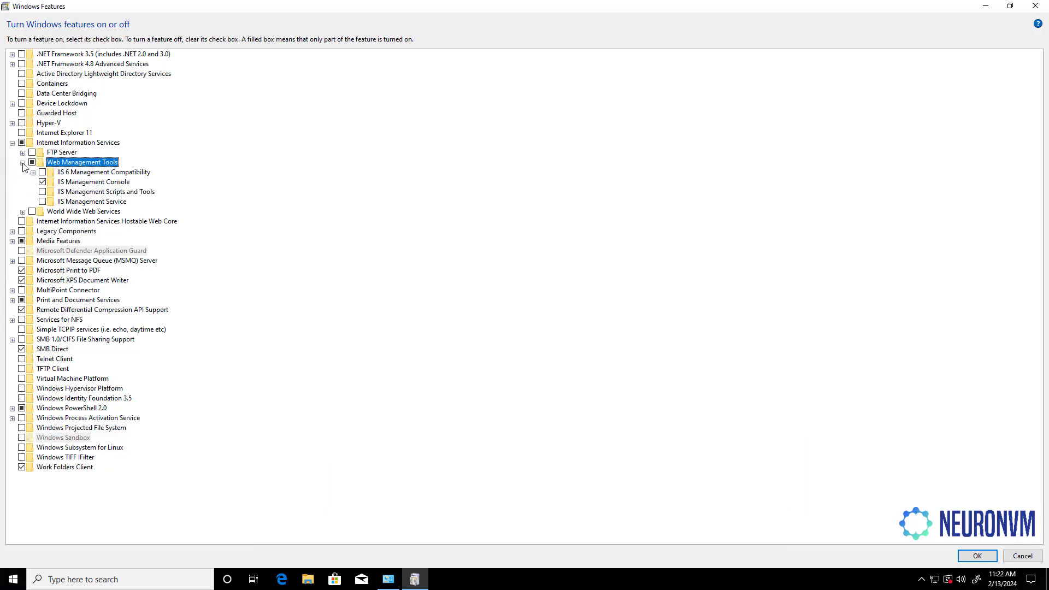
pyautogui.click(33, 173)
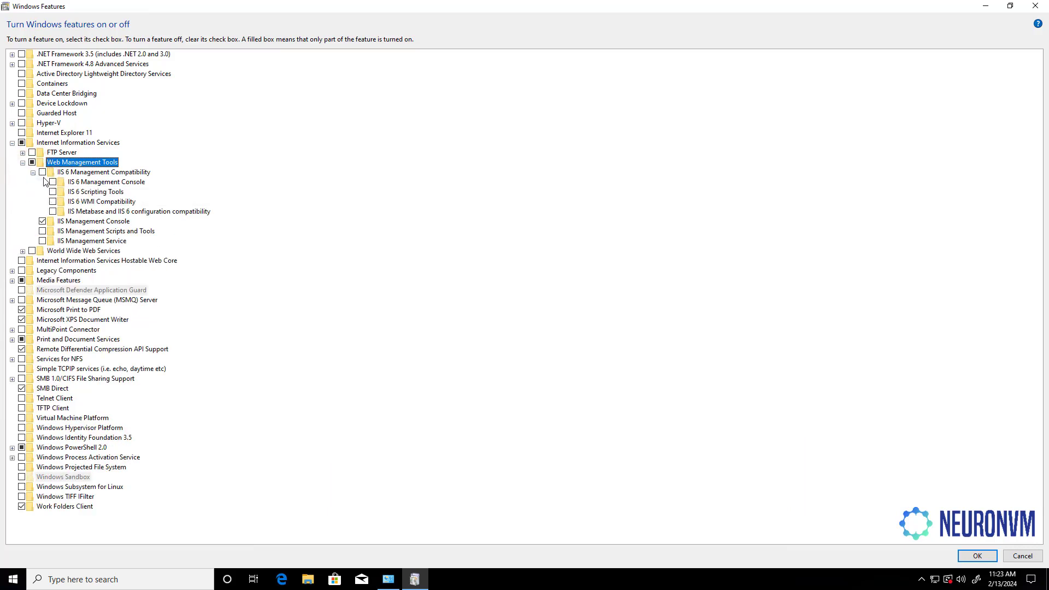
pyautogui.click(42, 173)
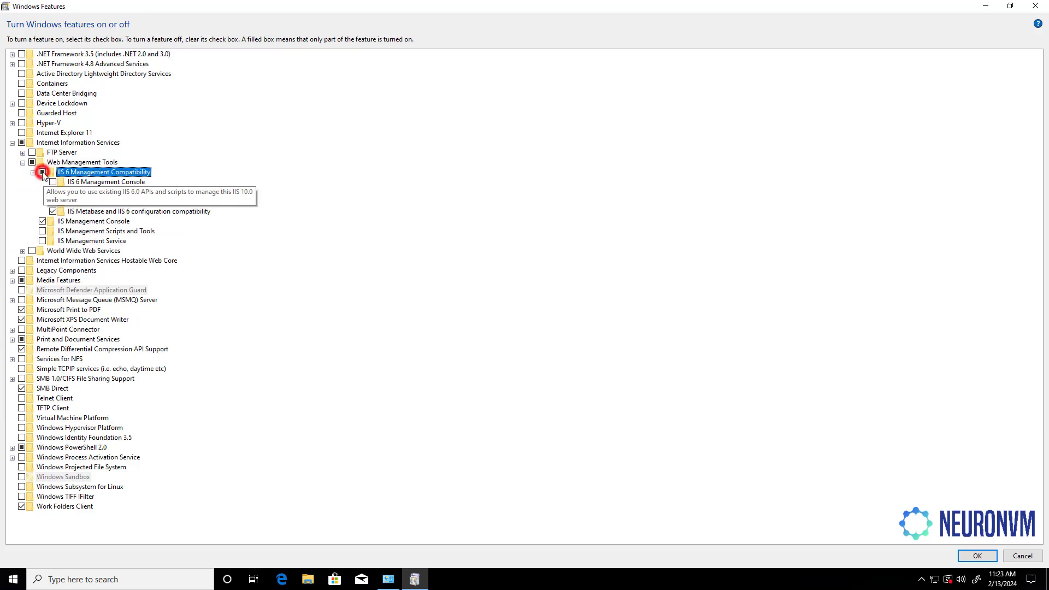
pyautogui.click(53, 183)
pyautogui.click(53, 193)
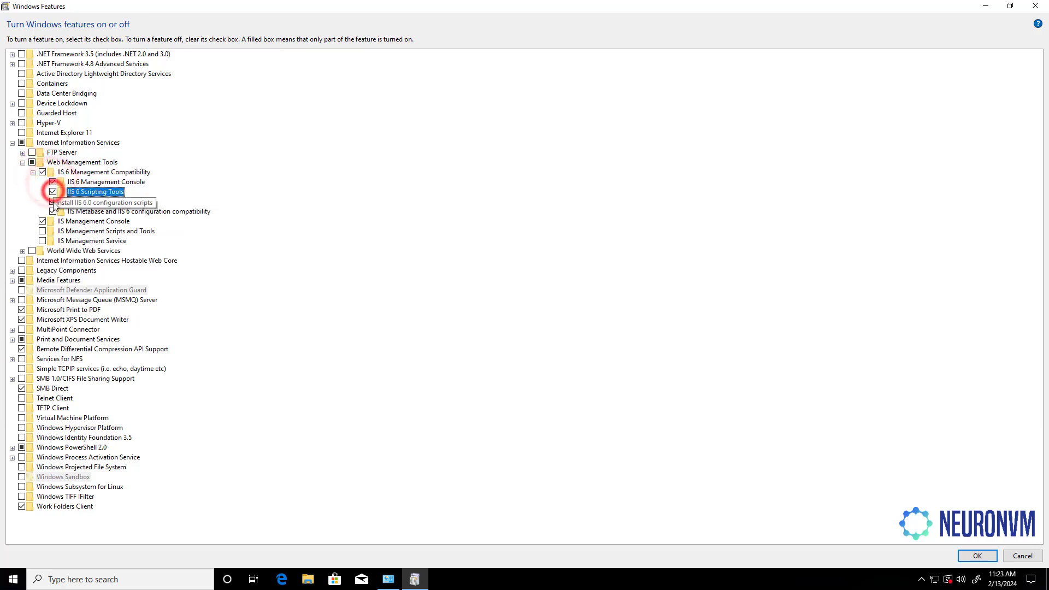
# Enable IIS Management Scripts and Tools and IIS Management Service, and collapse the IIS 6 Management Compatibility group.
pyautogui.click(43, 231)
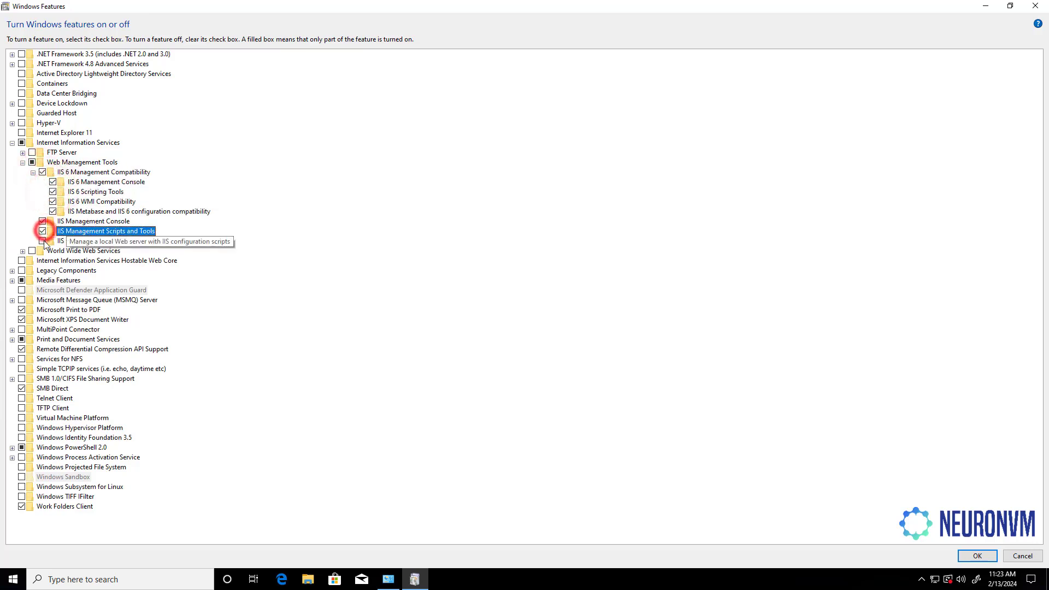
pyautogui.click(43, 241)
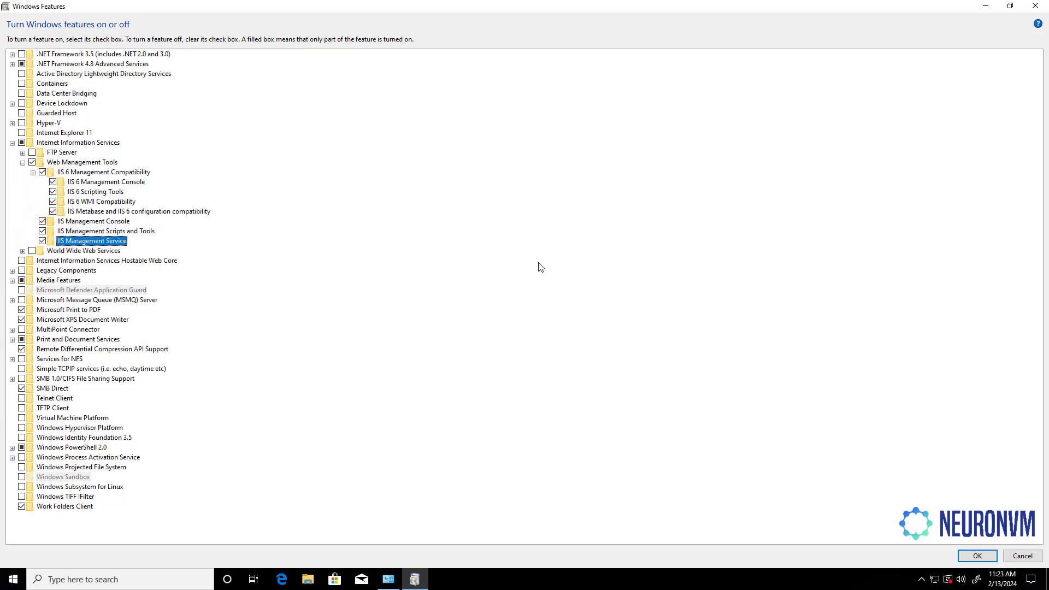
pyautogui.click(33, 172)
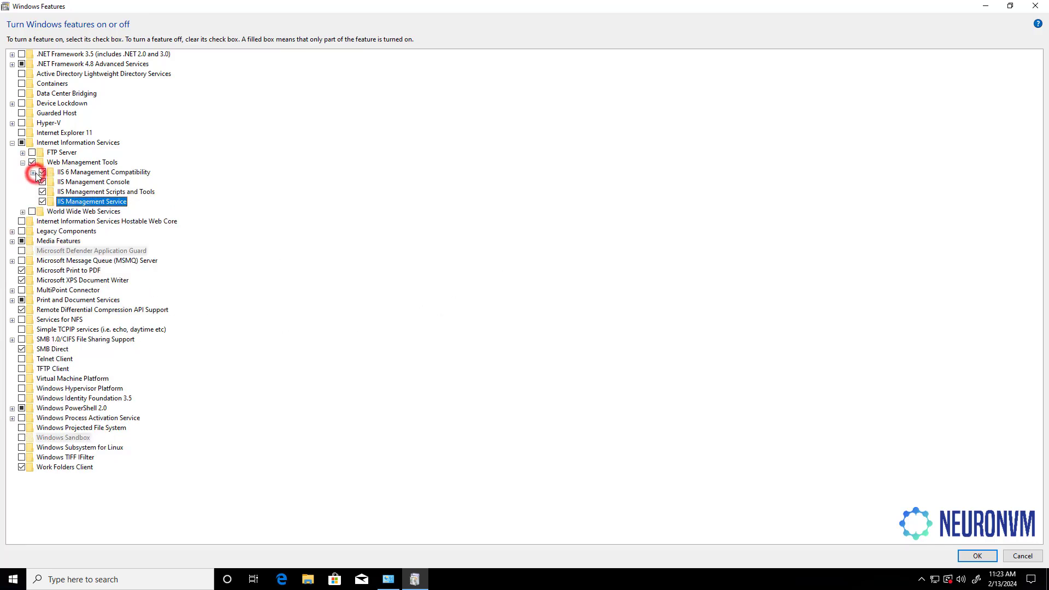
# Under World Wide Web Services, enable all Application Development Features, from .NET Extensibility 3.5 through WebSocket Protocol.
pyautogui.click(23, 212)
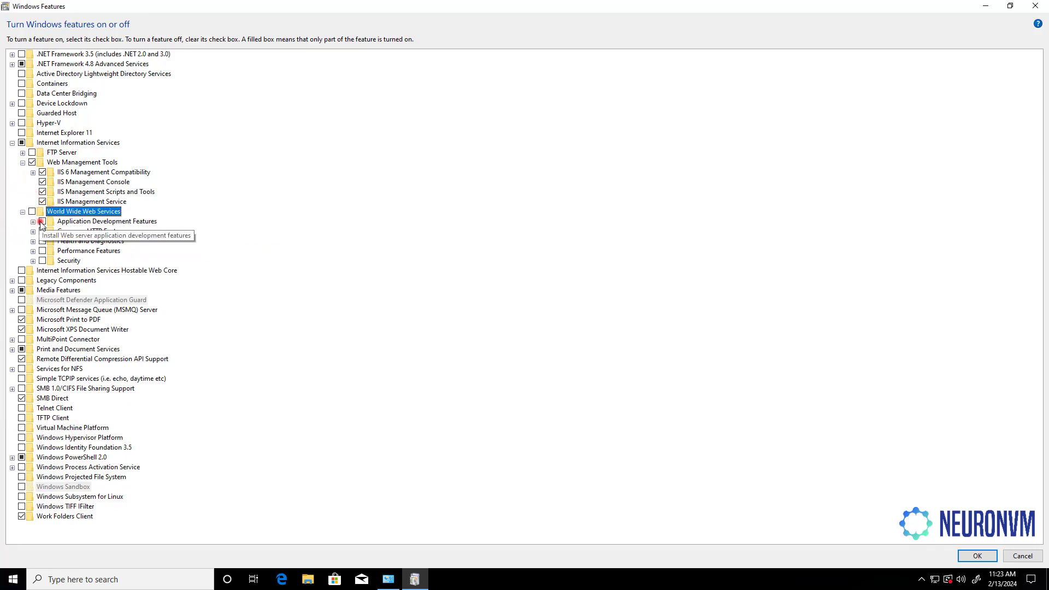
pyautogui.click(42, 221)
pyautogui.click(33, 222)
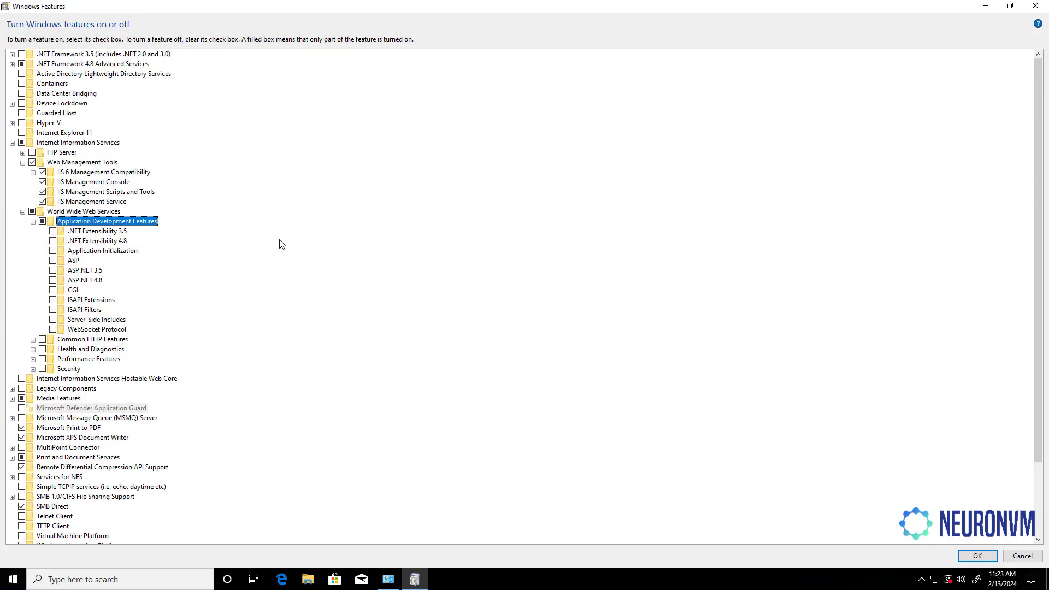
pyautogui.click(53, 231)
pyautogui.click(53, 241)
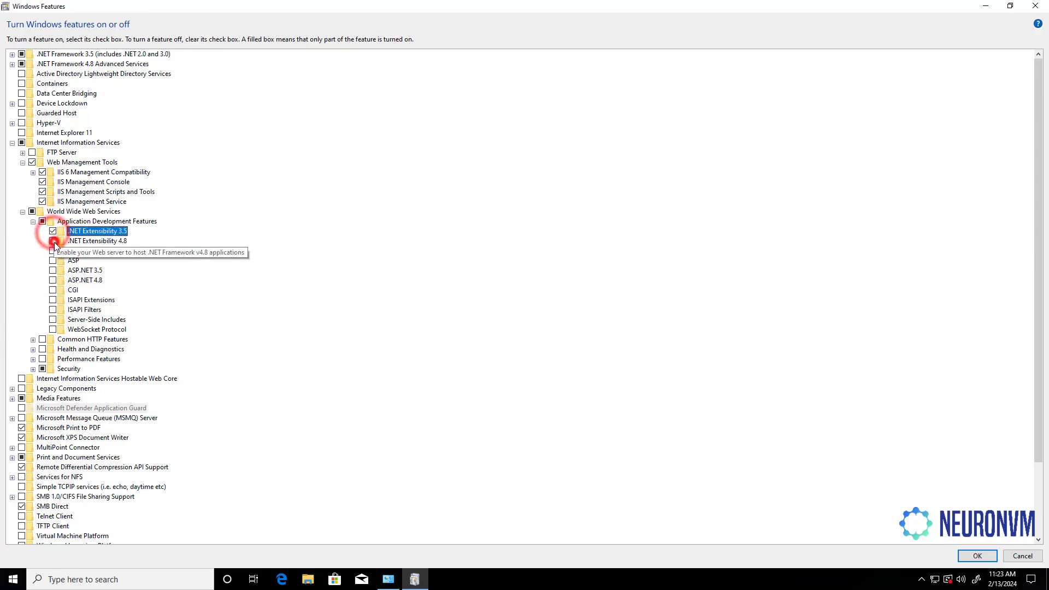
pyautogui.click(53, 250)
pyautogui.click(52, 261)
pyautogui.click(53, 270)
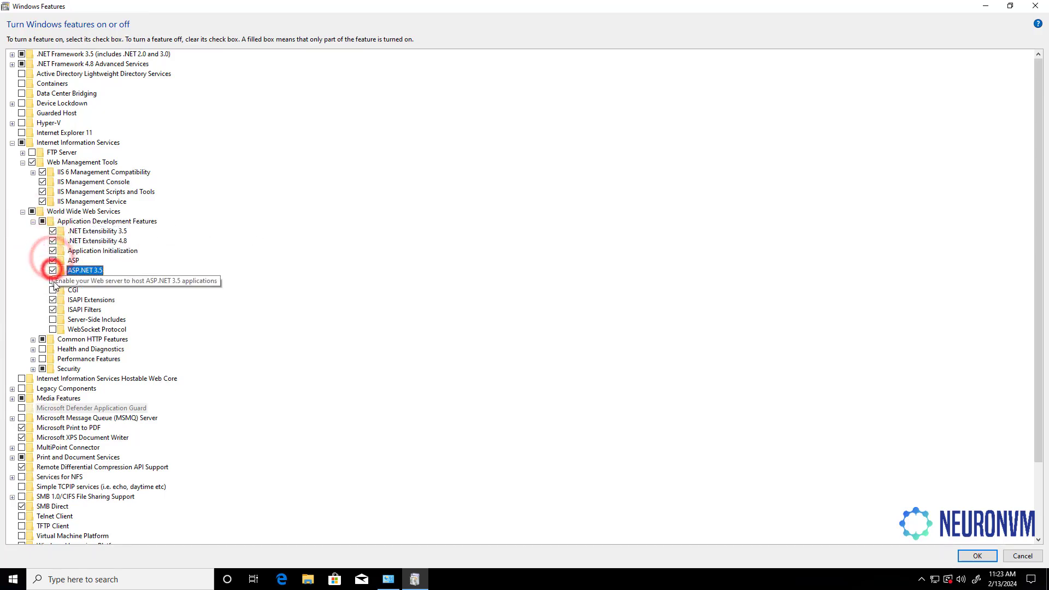
pyautogui.click(53, 280)
pyautogui.click(52, 290)
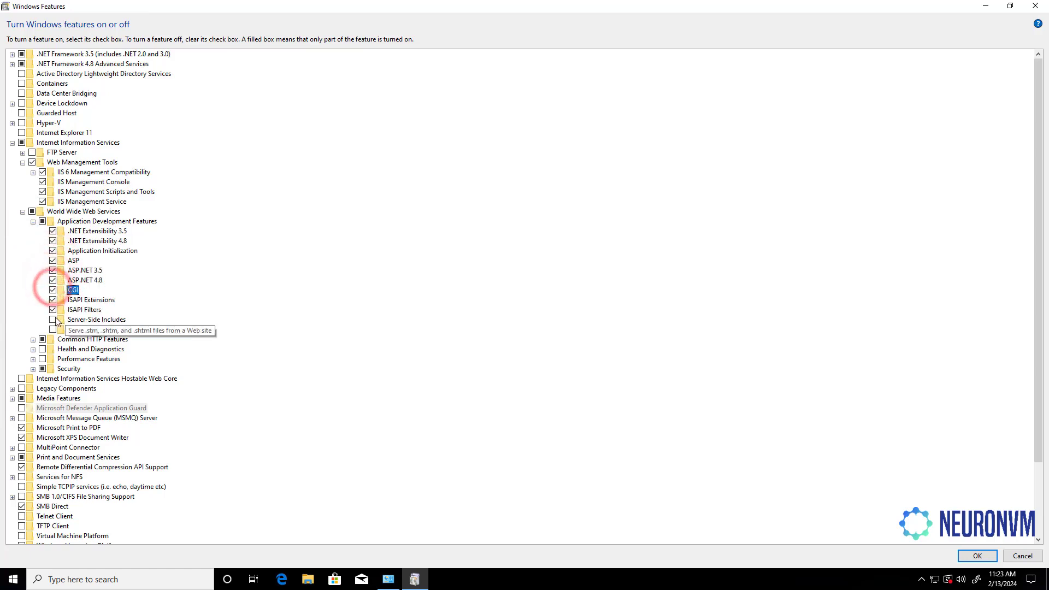
pyautogui.click(53, 319)
pyautogui.click(52, 330)
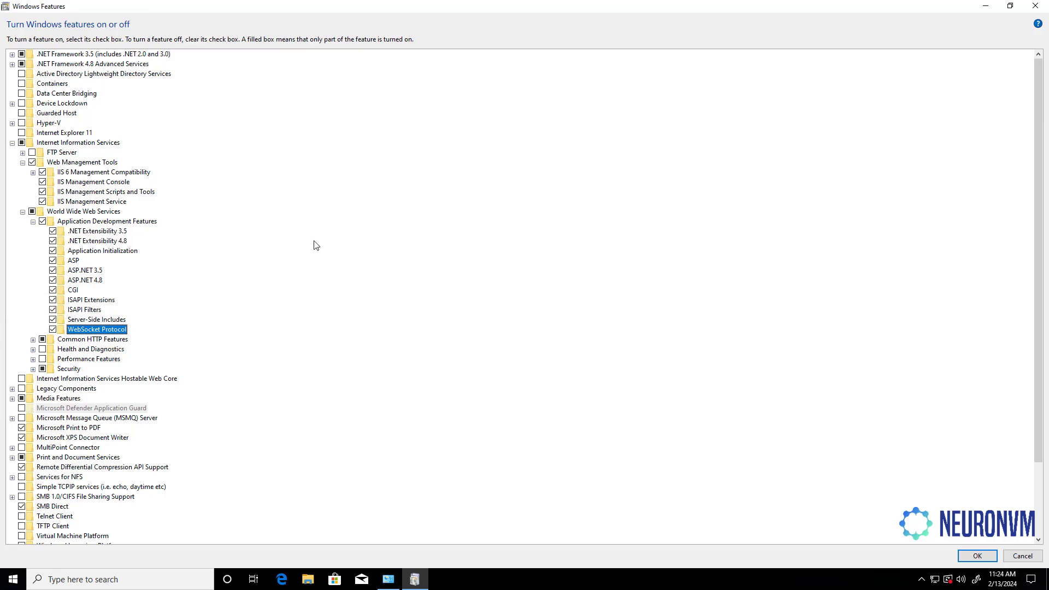
# Enable Directory Browsing, HTTP Errors, HTTP Redirection, Static Content and WebDAV Publishing under Common HTTP Features.
pyautogui.click(32, 340)
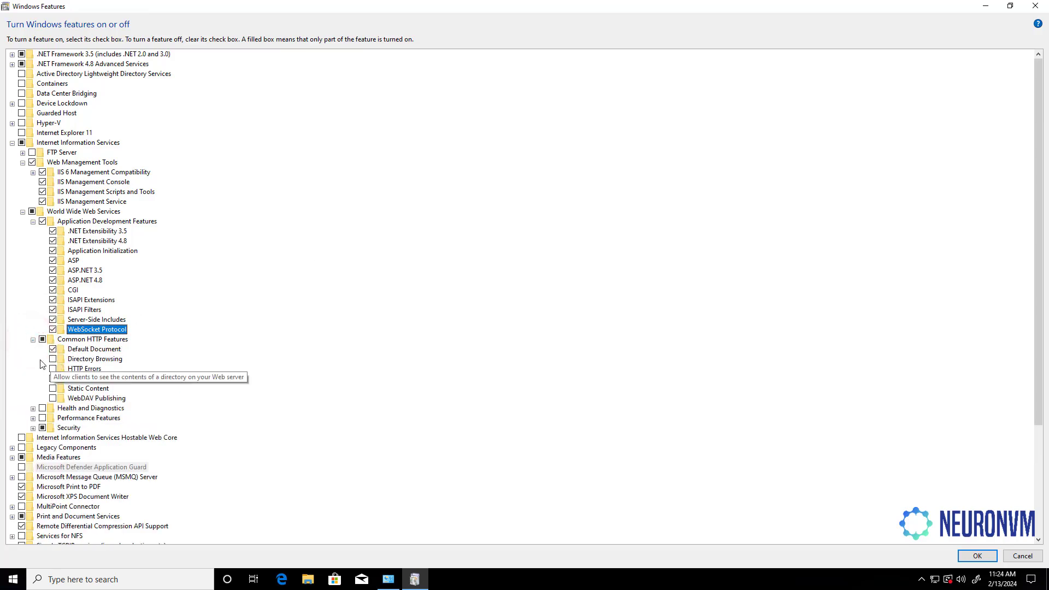
pyautogui.click(53, 359)
pyautogui.click(52, 369)
pyautogui.click(52, 379)
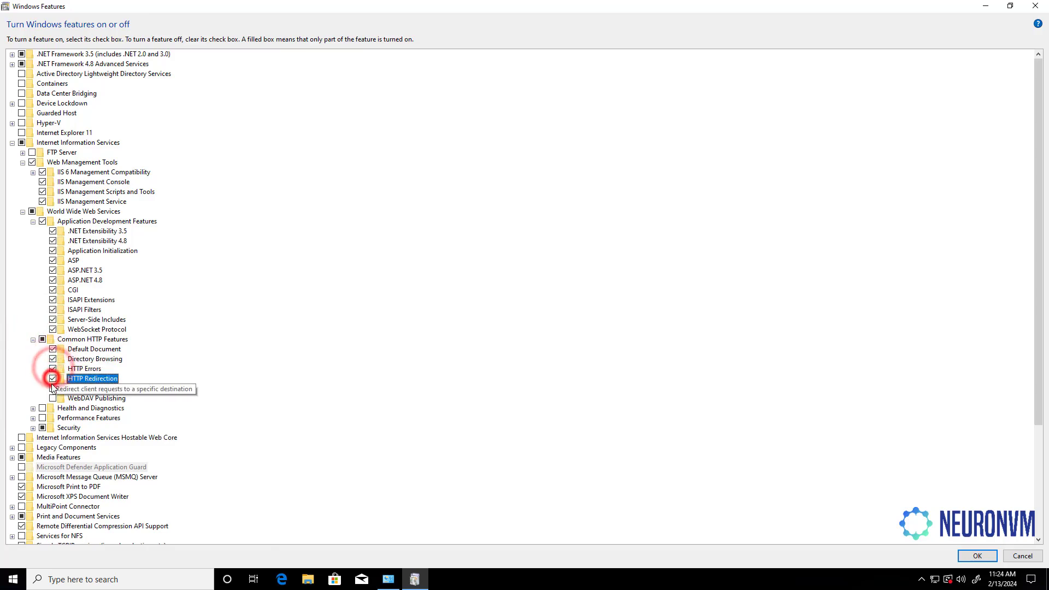
pyautogui.click(52, 389)
pyautogui.click(52, 398)
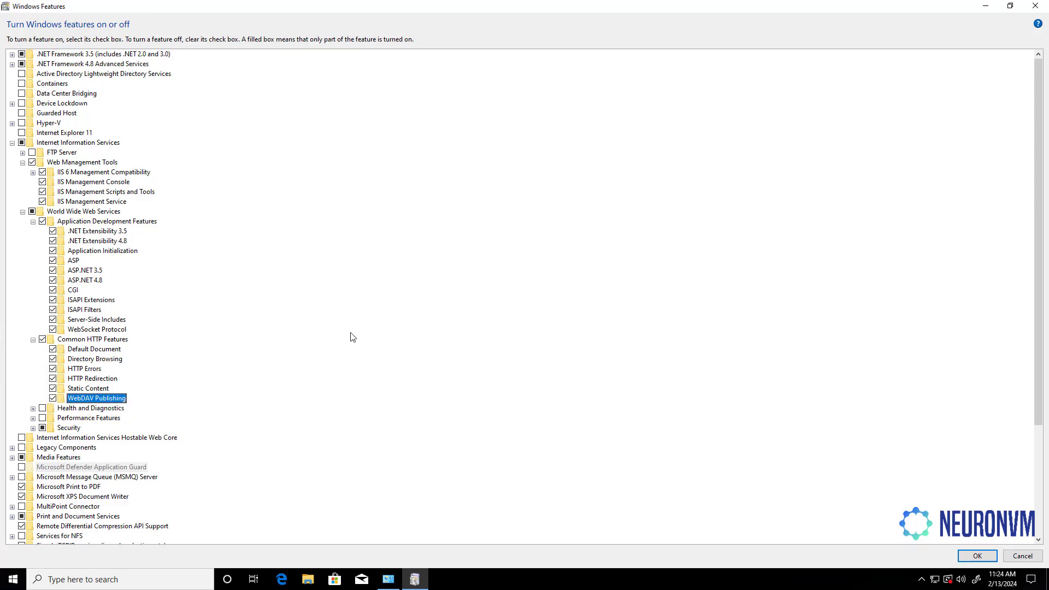
# Enable all Health and Diagnostics features: Custom Logging, HTTP Logging, Logging Tools, ODBC Logging, Request Monitor and Tracing.
pyautogui.click(33, 409)
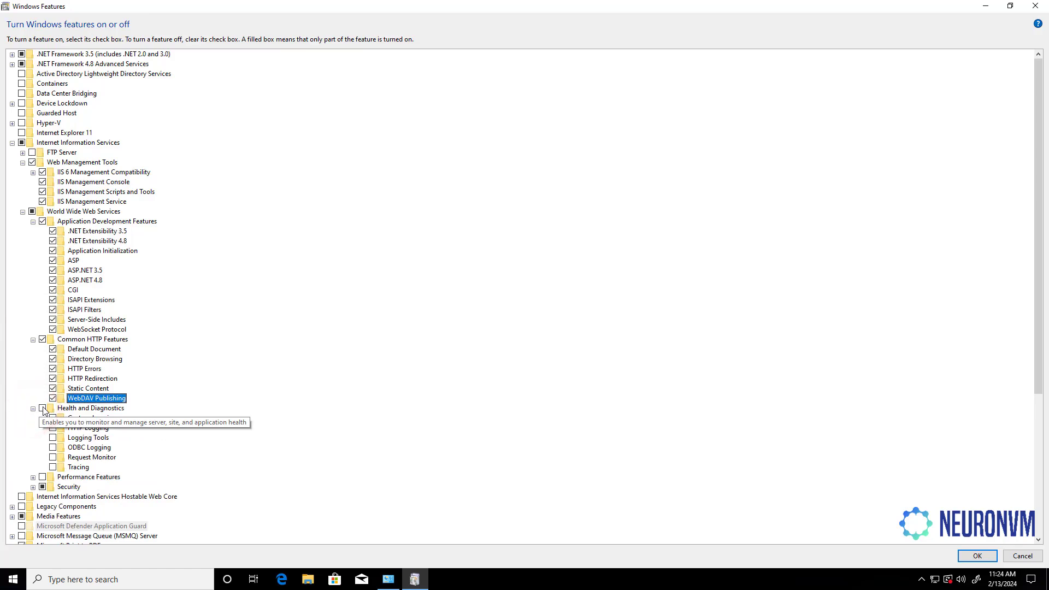
pyautogui.click(43, 409)
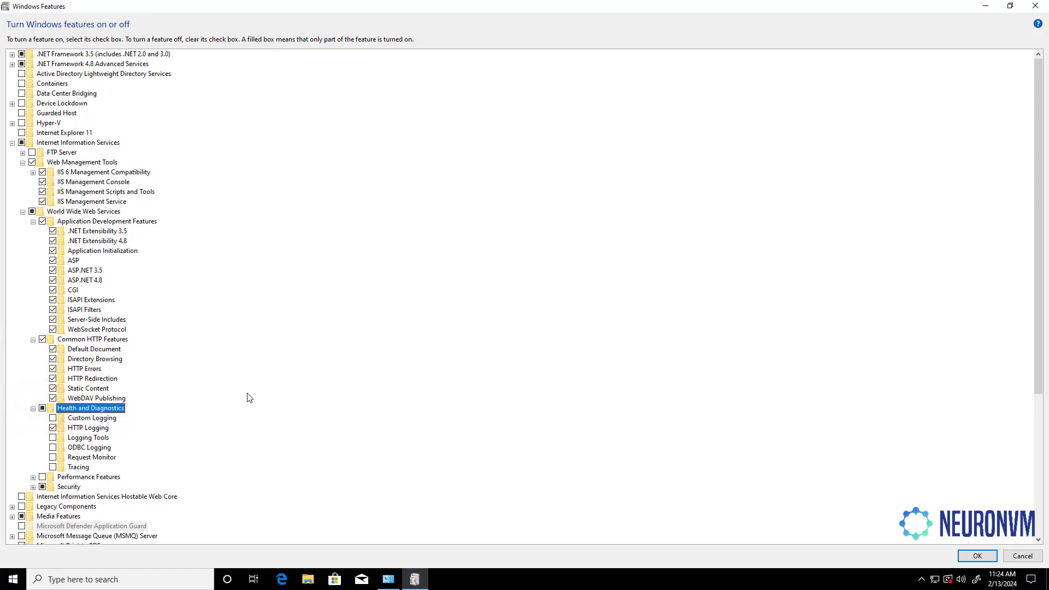
pyautogui.click(53, 418)
pyautogui.click(52, 437)
pyautogui.click(53, 448)
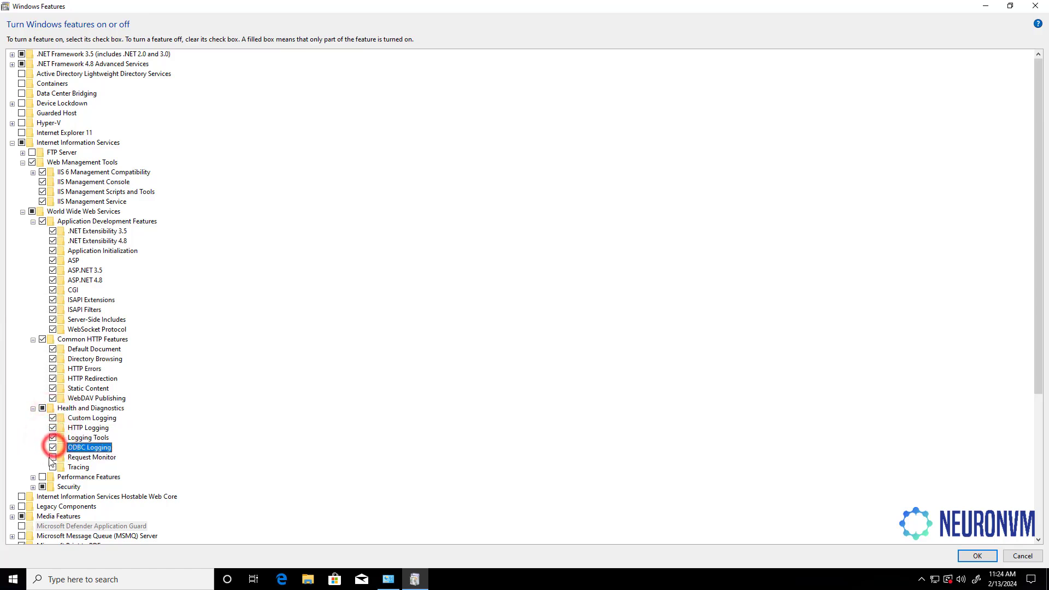
pyautogui.click(53, 457)
pyautogui.click(53, 467)
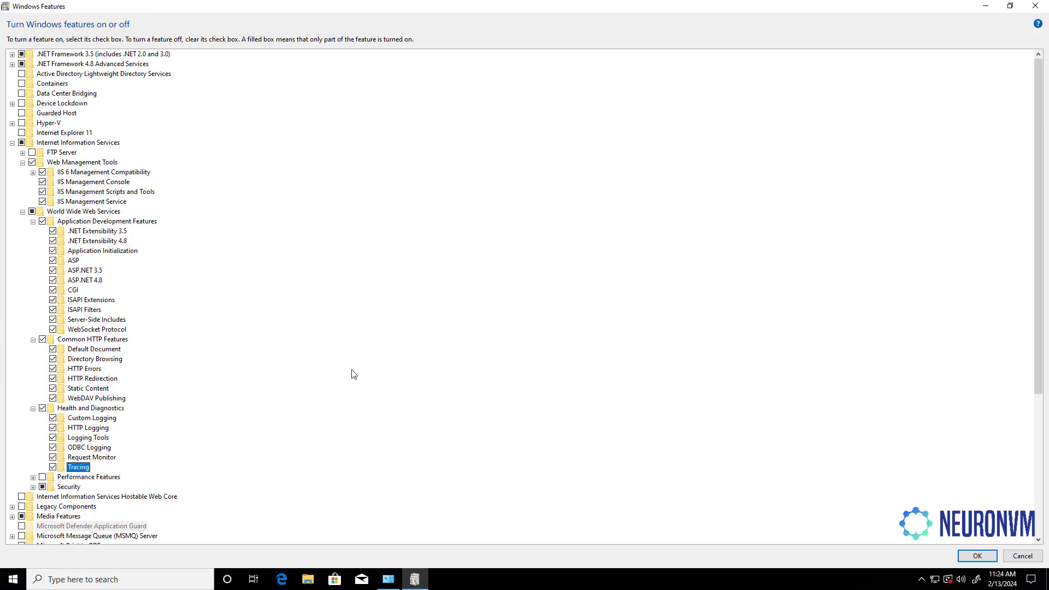
# Enable Performance Features with both Dynamic Content Compression and Static Content Compression.
pyautogui.click(33, 477)
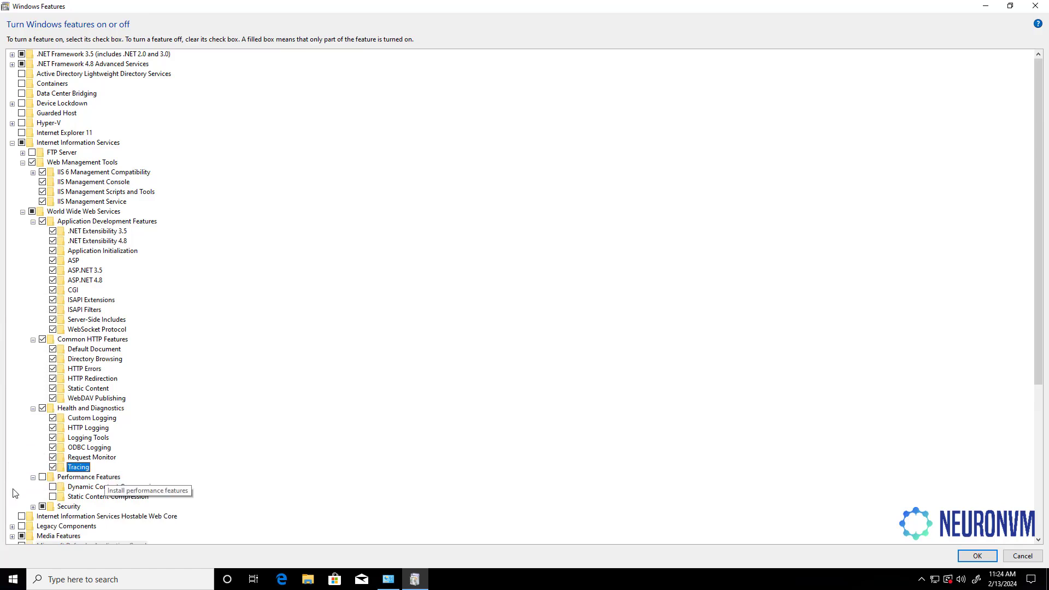
pyautogui.click(42, 477)
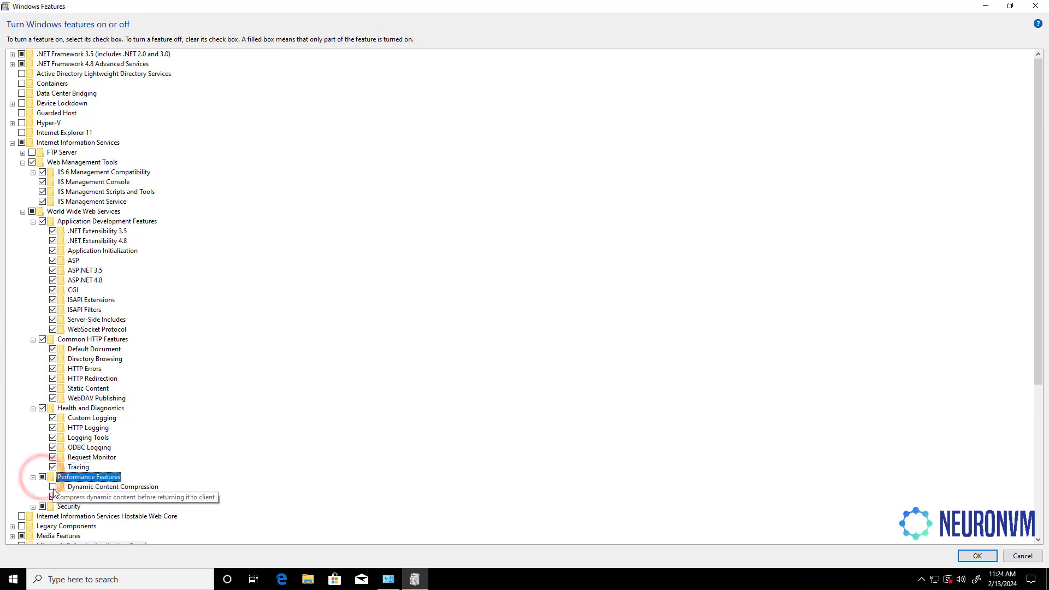
pyautogui.click(53, 486)
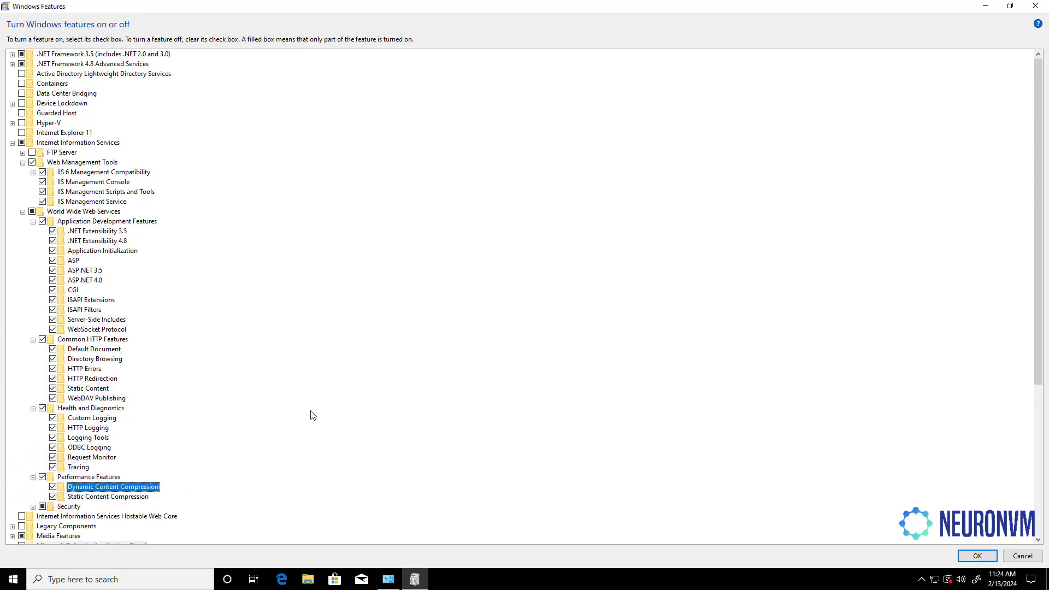
# Enable all remaining Security features of World Wide Web Services, from Basic Authentication through Windows Authentication, including IP Security and URL Authorization.
pyautogui.click(33, 506)
pyautogui.scroll(-1, 131, 466)
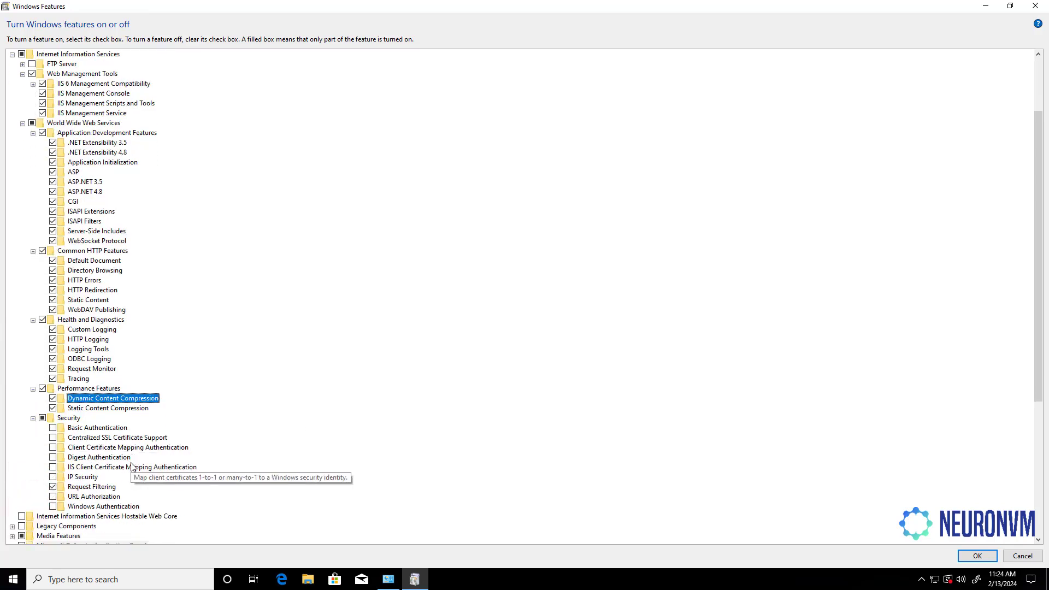
pyautogui.click(52, 428)
pyautogui.click(53, 438)
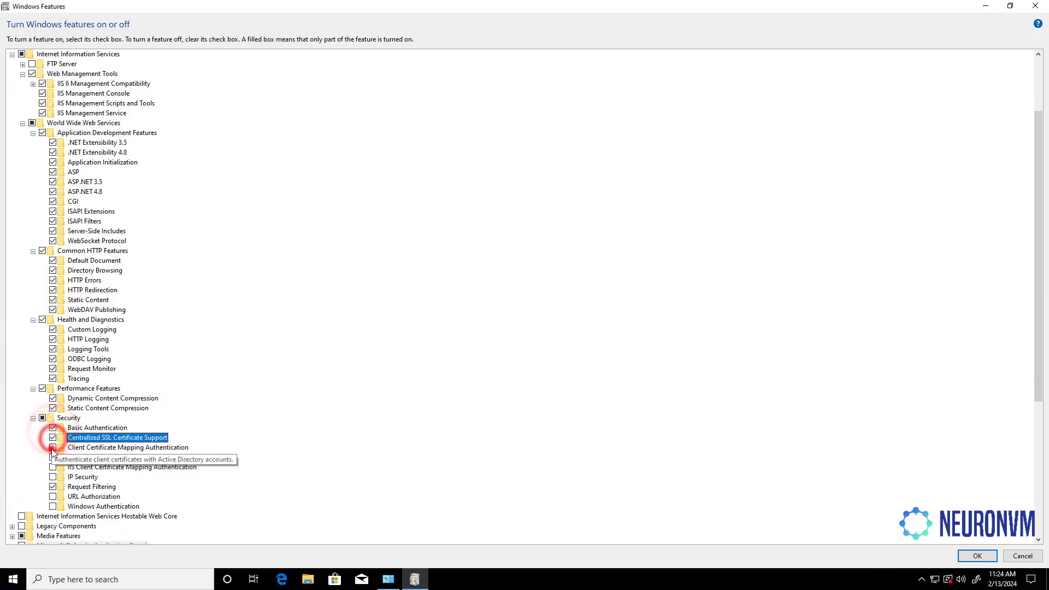
pyautogui.click(52, 447)
pyautogui.click(52, 457)
pyautogui.click(53, 467)
pyautogui.click(52, 477)
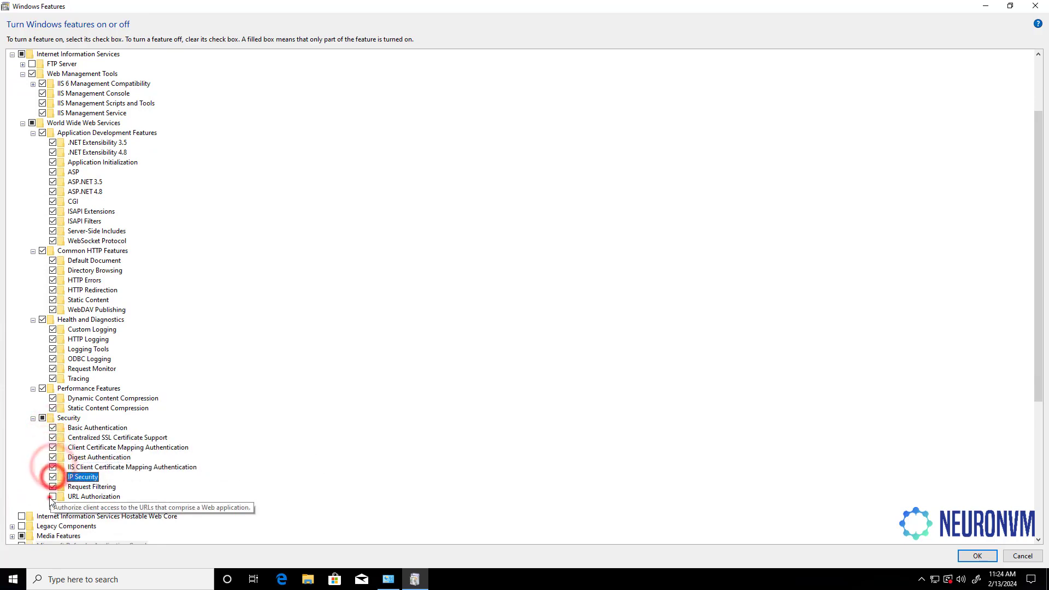
pyautogui.click(53, 497)
pyautogui.click(53, 507)
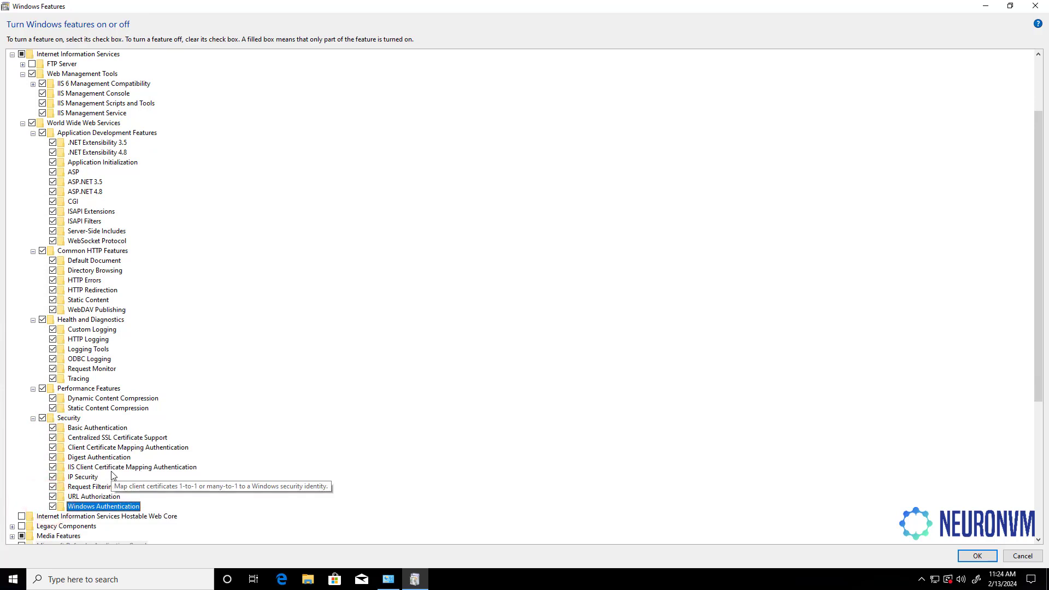
# Enable Internet Information Services Hostable Web Core and both Windows Communication Foundation activation features (HTTP and Non-HTTP) under .NET Framework 3.5.
pyautogui.click(22, 517)
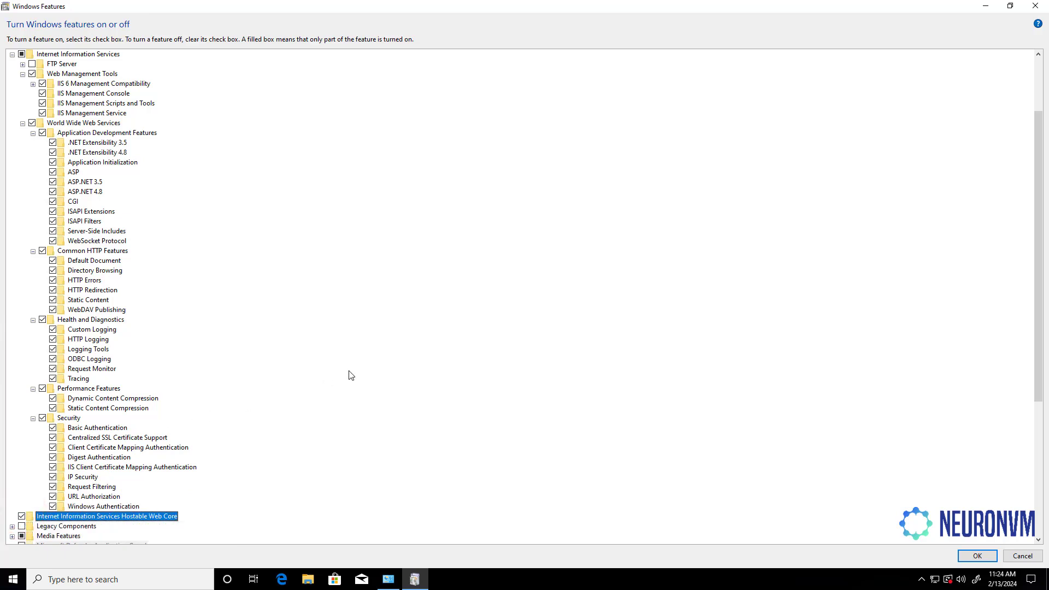
pyautogui.scroll(3, 351, 375)
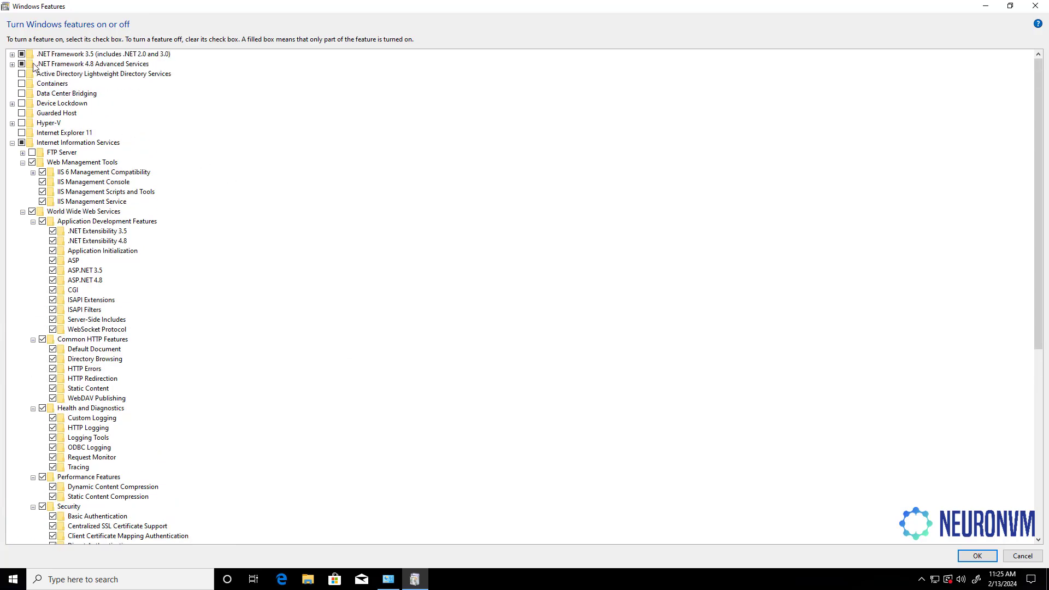
pyautogui.click(12, 55)
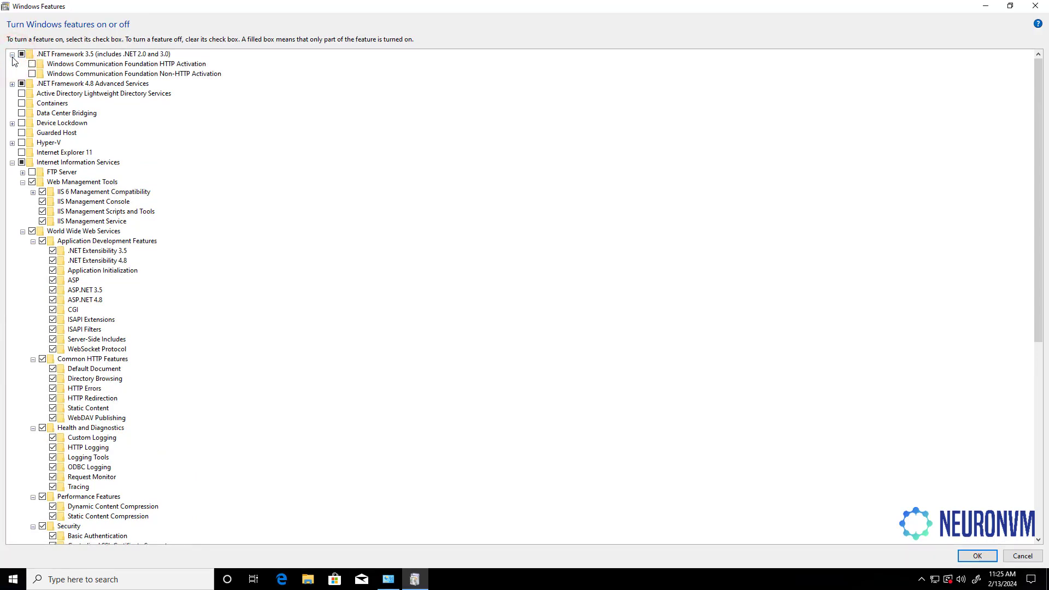
pyautogui.click(32, 64)
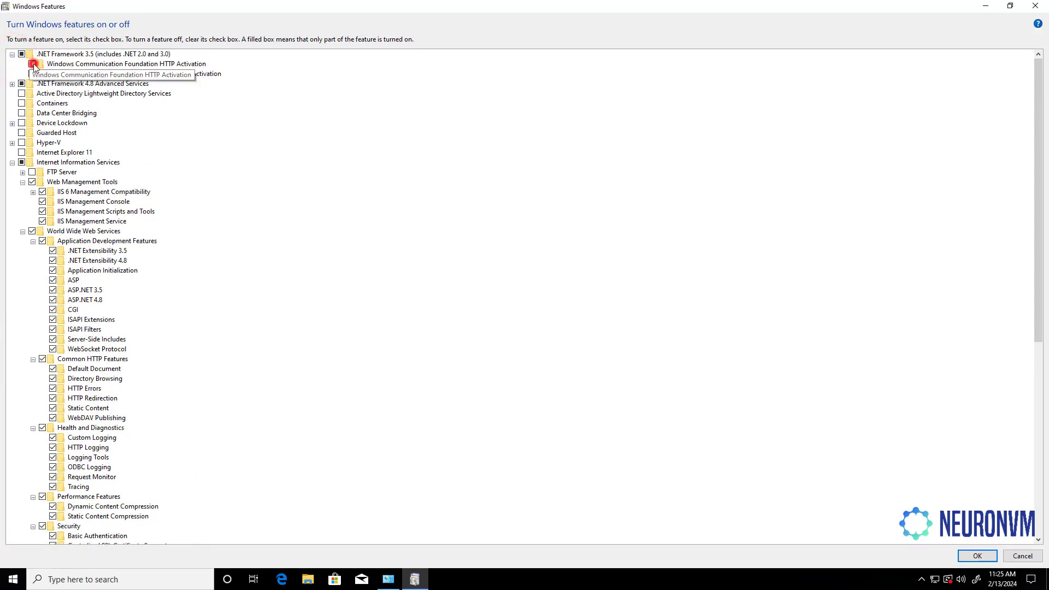
pyautogui.click(33, 74)
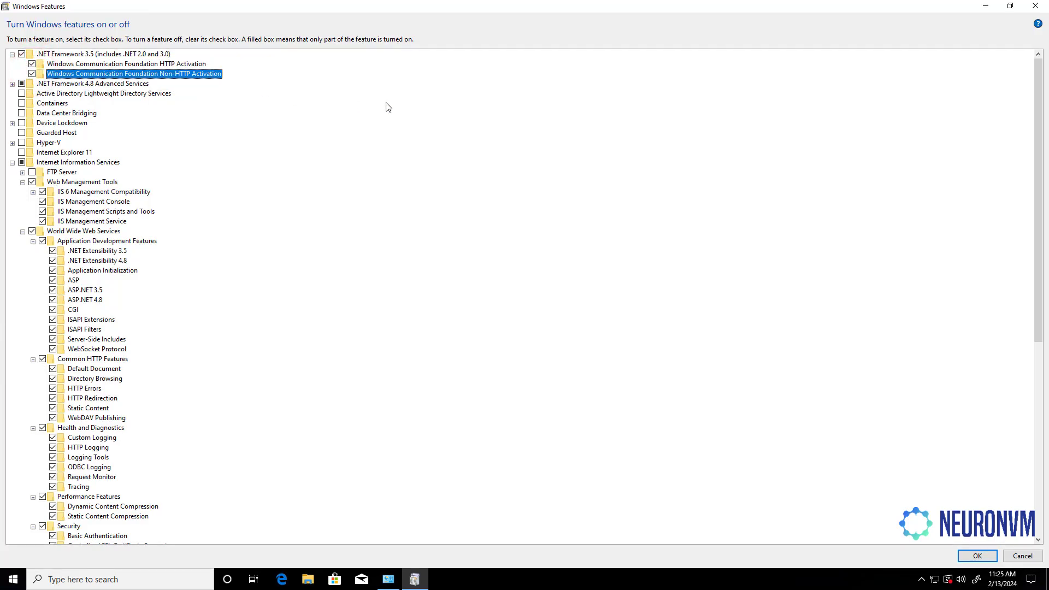
# Enable HTTP Activation, Message Queuing (MSMQ) Activation, Named Pipe Activation and TCP Activation in WCF Services of .NET Framework 4.8 Advanced Services.
pyautogui.click(12, 84)
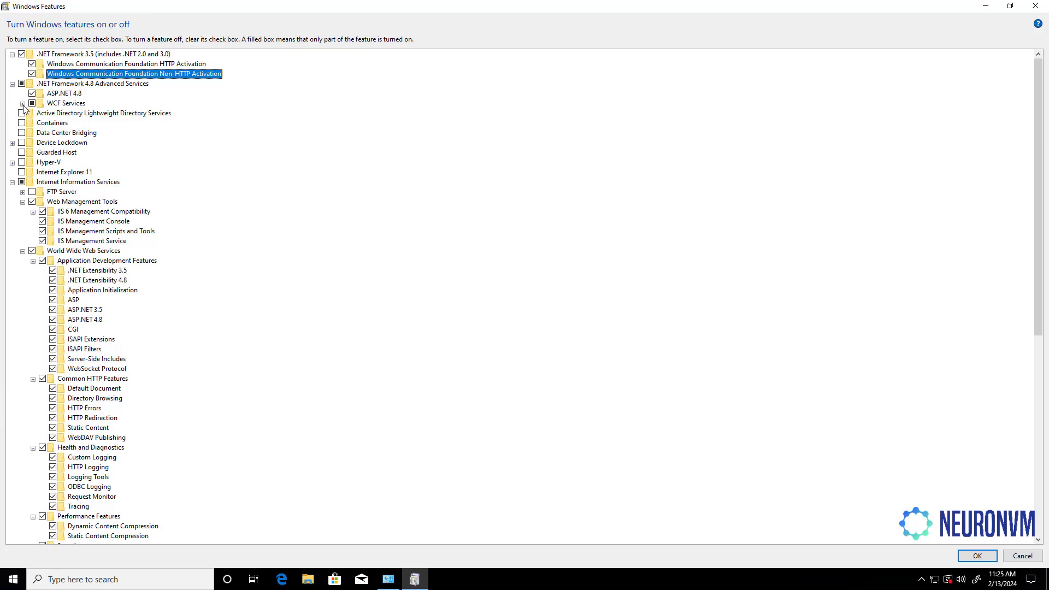
pyautogui.click(22, 103)
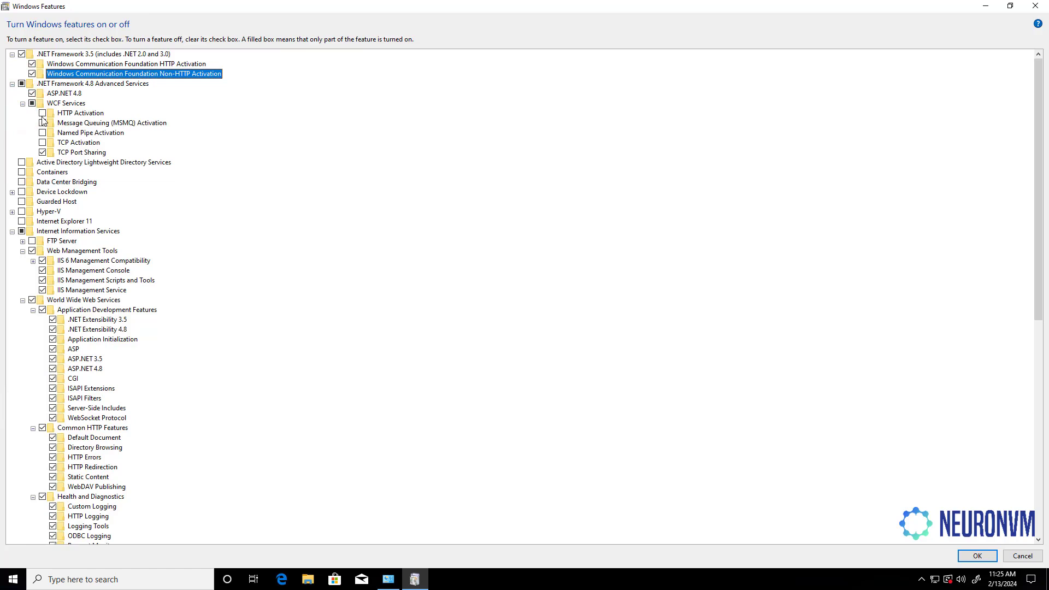
pyautogui.click(42, 112)
pyautogui.click(42, 122)
pyautogui.click(42, 132)
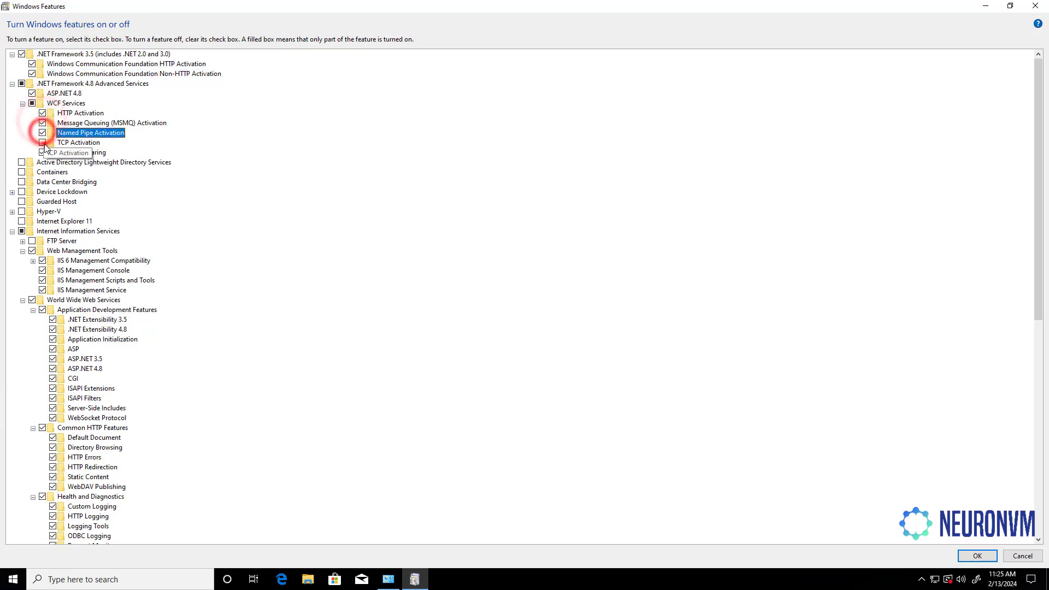
pyautogui.click(42, 142)
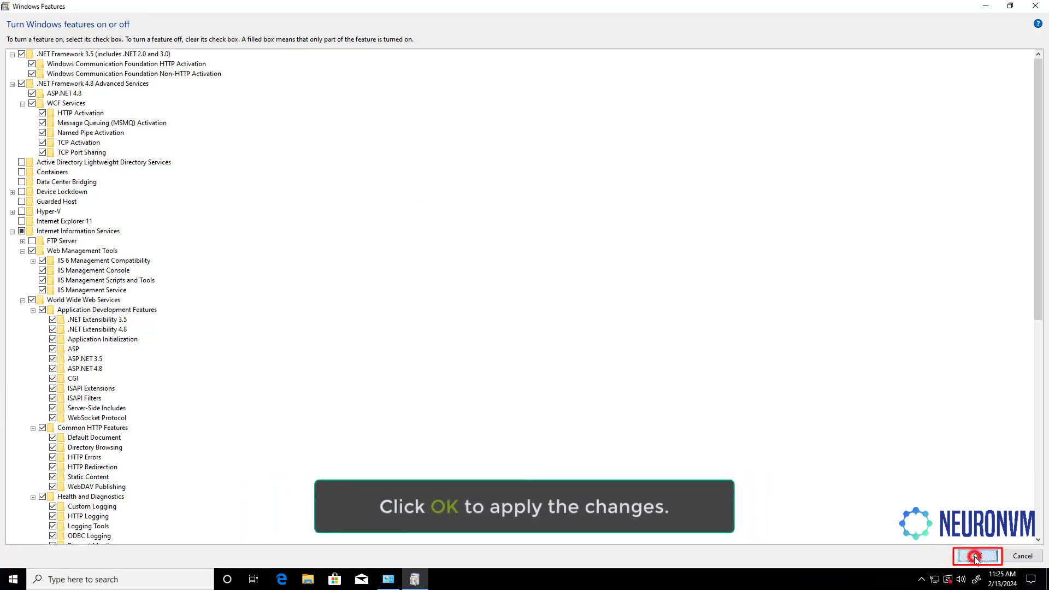
# Apply the selected Windows features, letting Windows Update download the needed files, and restart the PC to finish the installation.
pyautogui.click(977, 556)
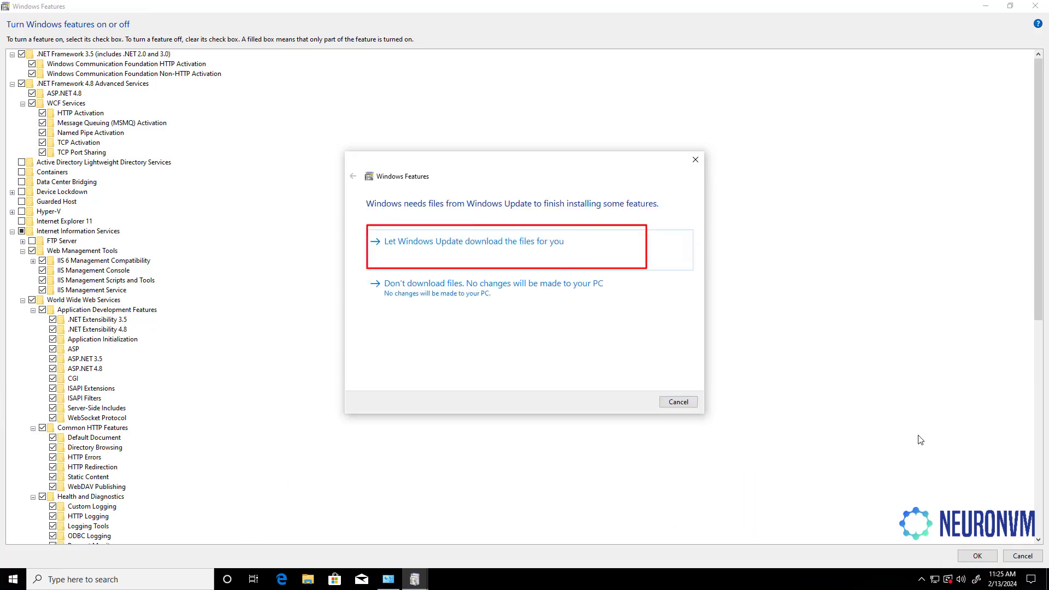
pyautogui.click(534, 241)
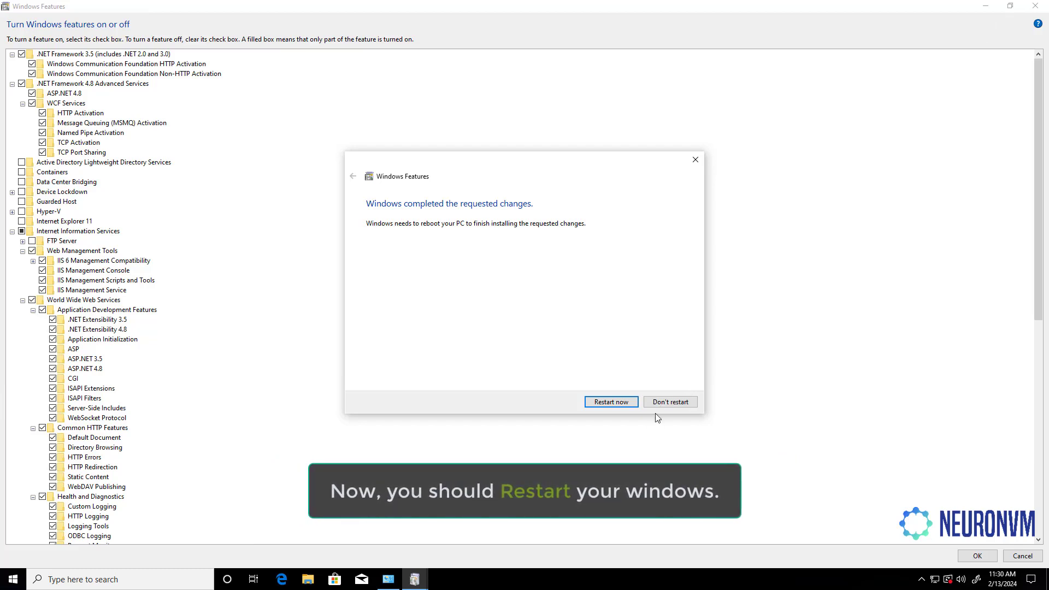
pyautogui.click(621, 402)
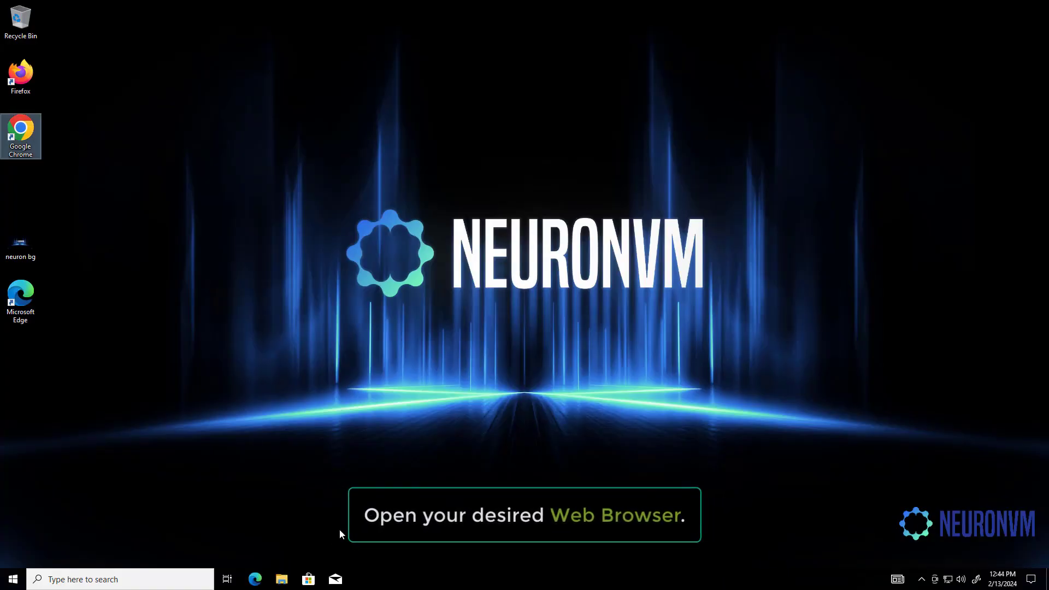
# Switch to Google Chrome, load localhost to check the IIS welcome page, and minimize the browser.
pyautogui.doubleClick(27, 135)
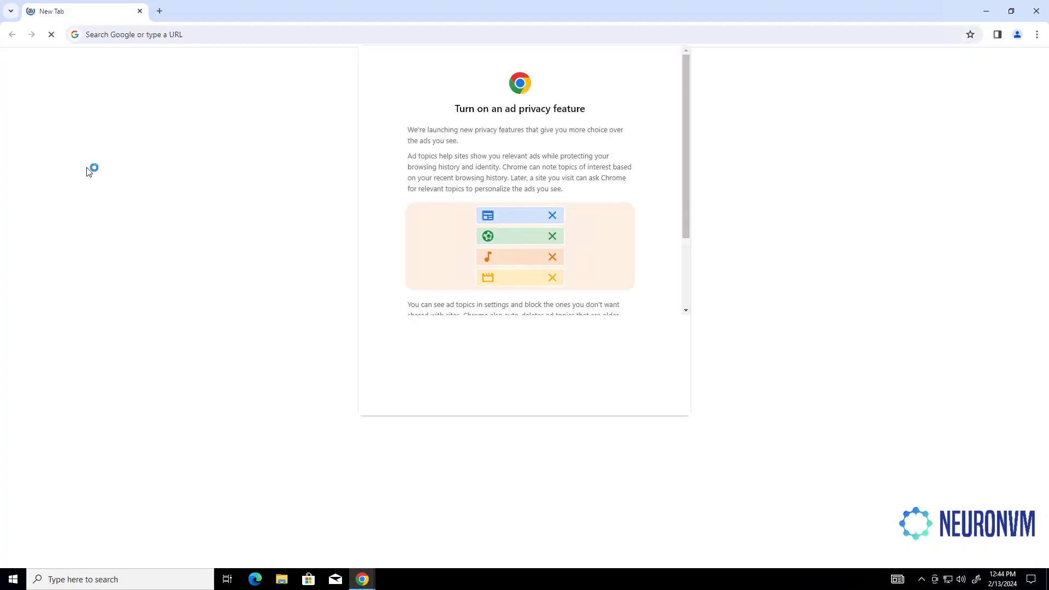
pyautogui.click(271, 35)
pyautogui.write('localhos')
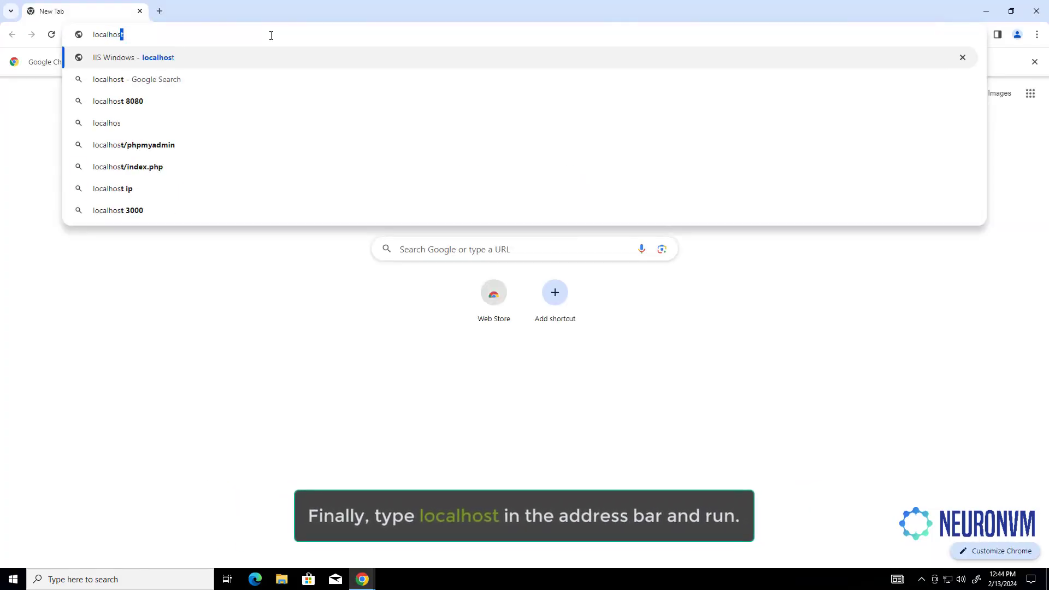
pyautogui.write('t')
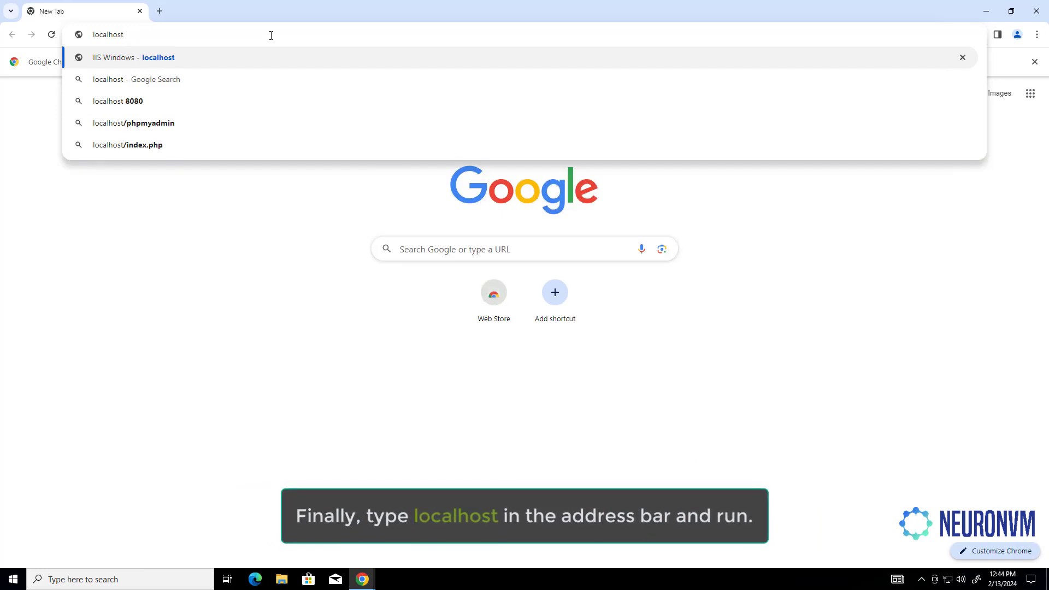
pyautogui.press('Return')
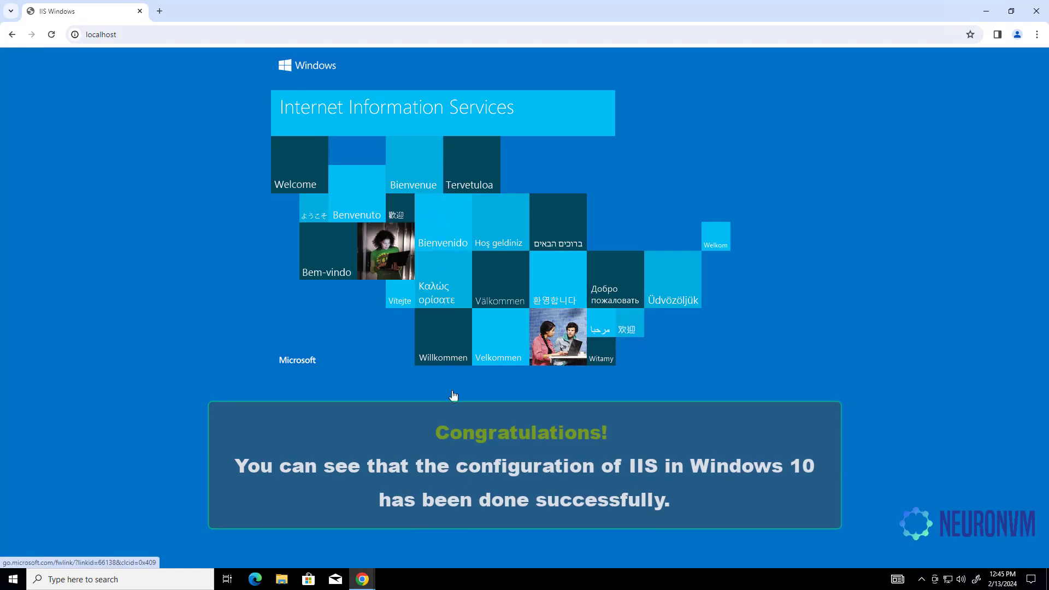
pyautogui.click(985, 12)
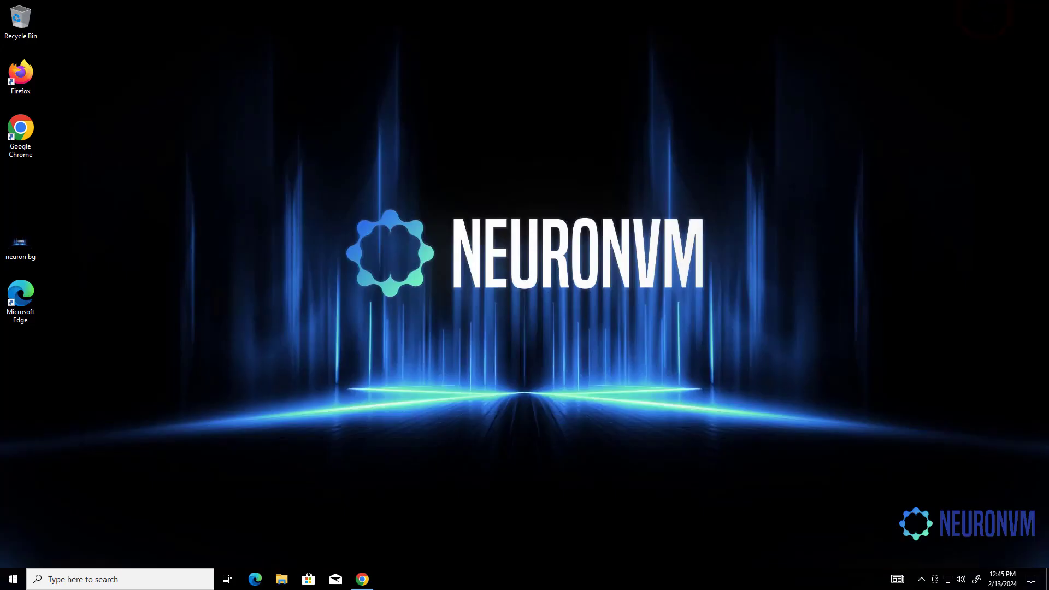